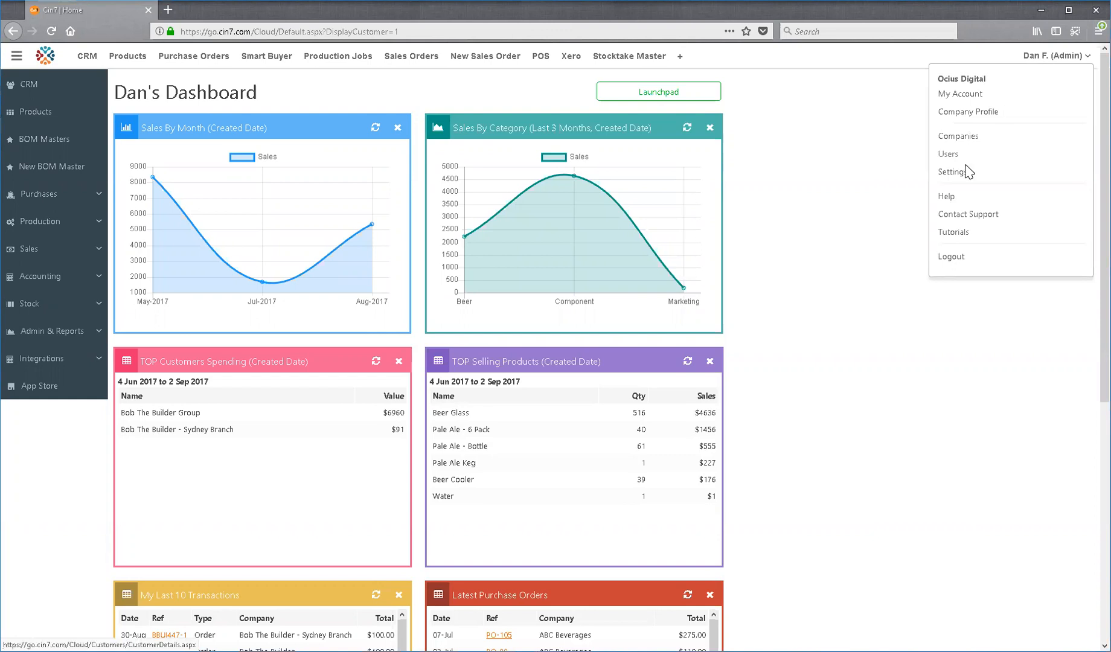
Open the account settings in a separate browser tab and view the available branch options.
right_click(961, 177)
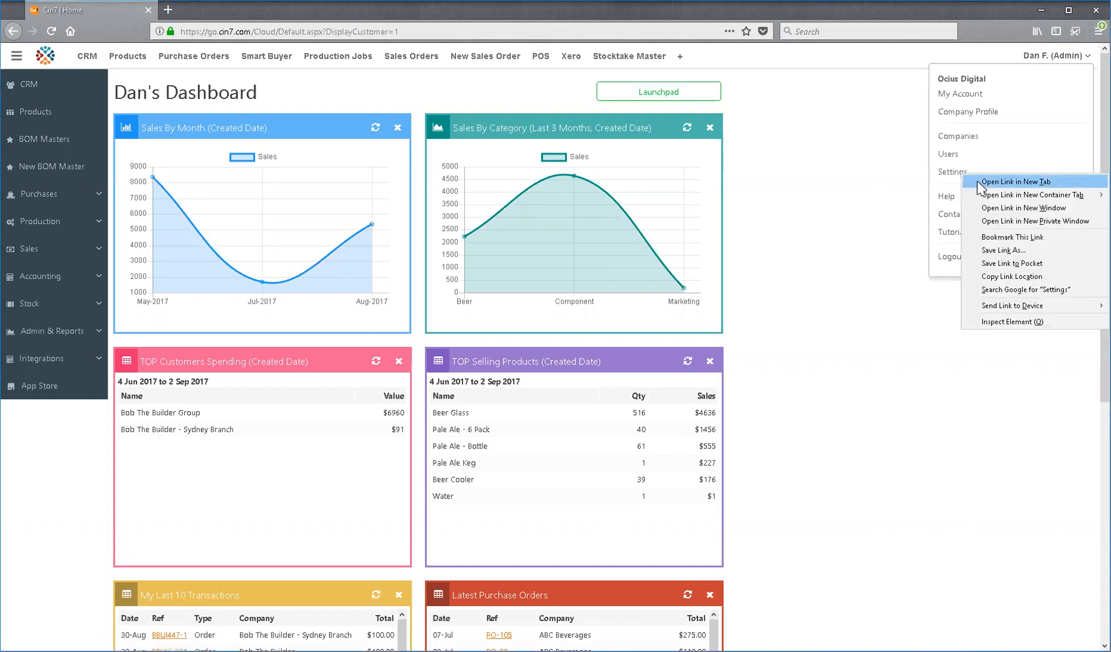
left_click(985, 181)
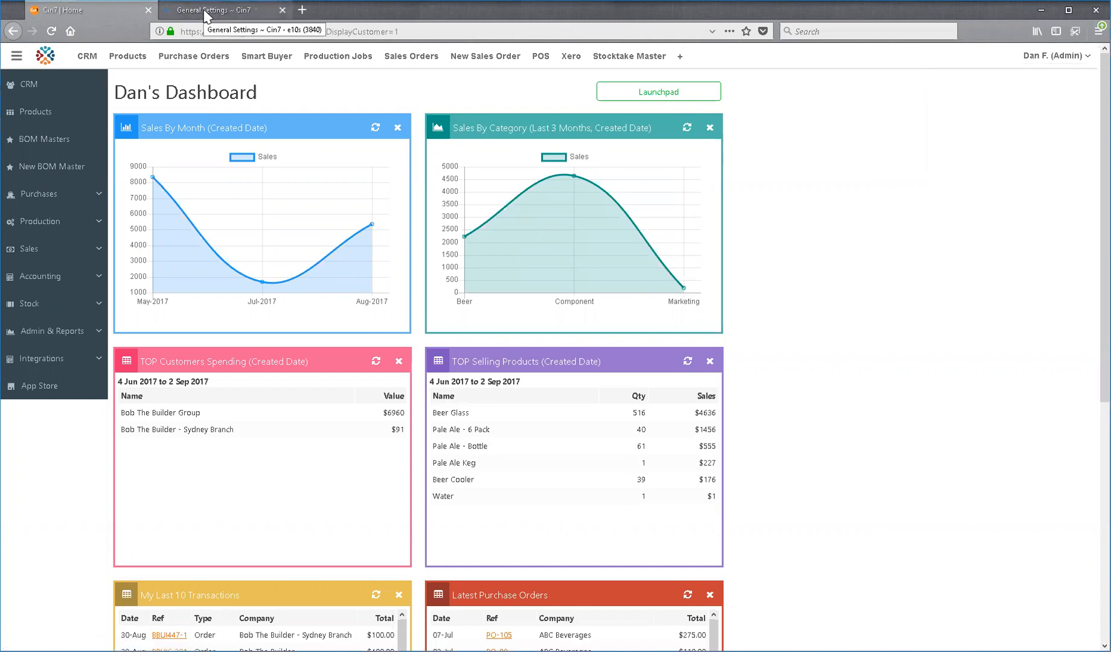
left_click(206, 13)
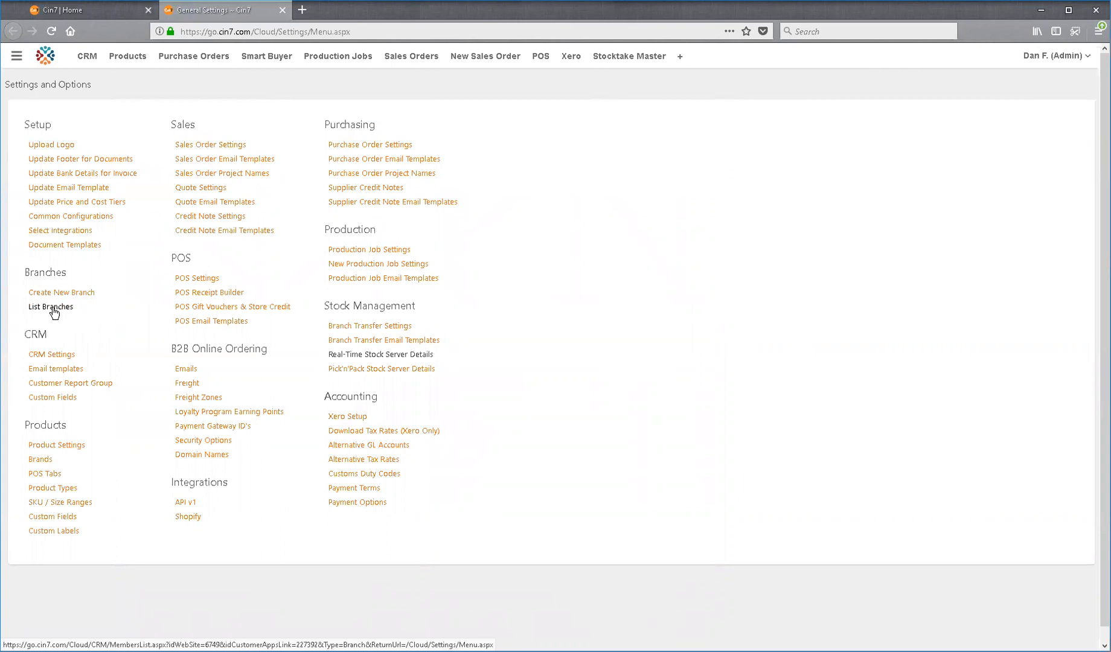
Return to the dashboard tab and filter the CRM contact list by the Branches contact type.
left_click(93, 12)
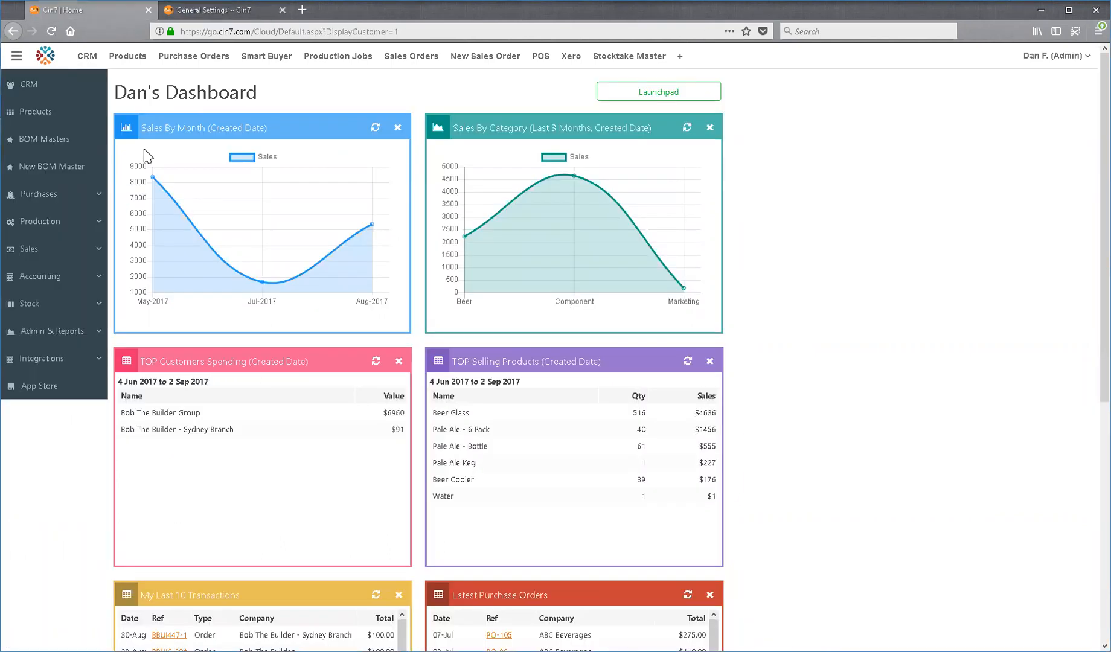
left_click(89, 57)
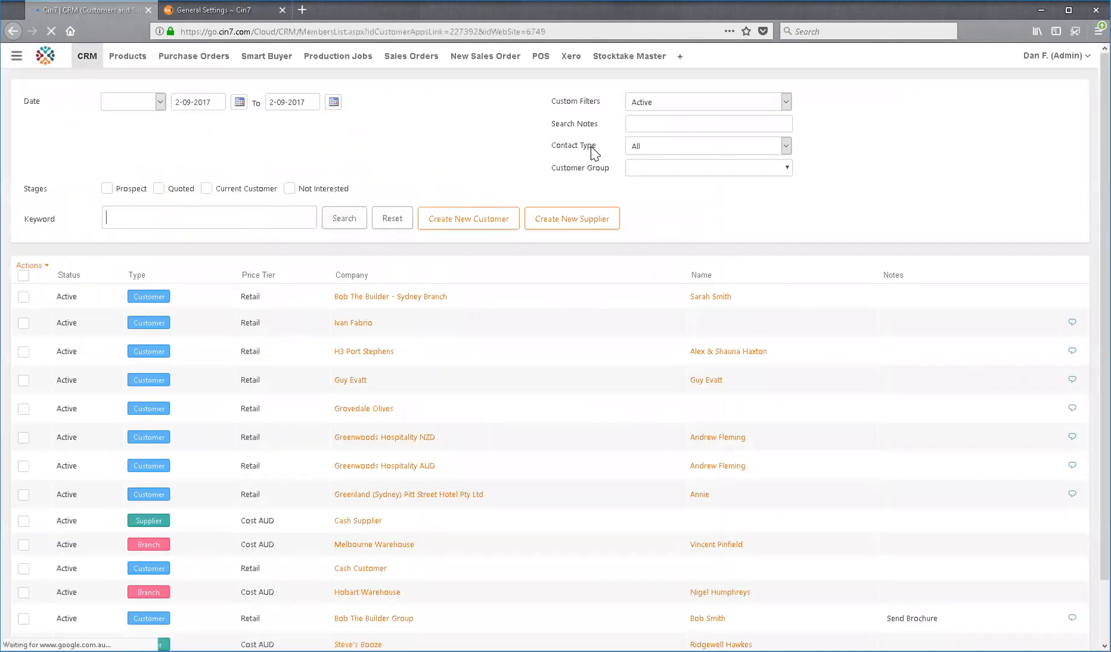
left_click(647, 148)
left_click(652, 212)
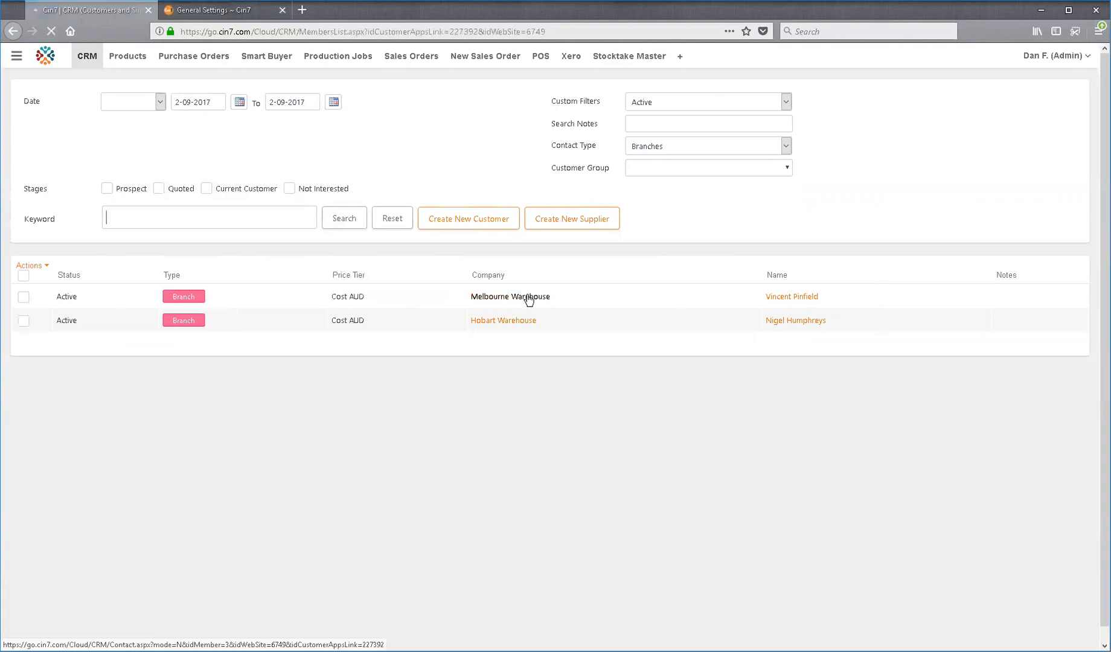
Open the Melbourne Warehouse record in a separate tab and review the Hobart Warehouse record's contact, branch and address details.
left_click(504, 327)
right_click(522, 299)
left_click(524, 308)
left_click(498, 327)
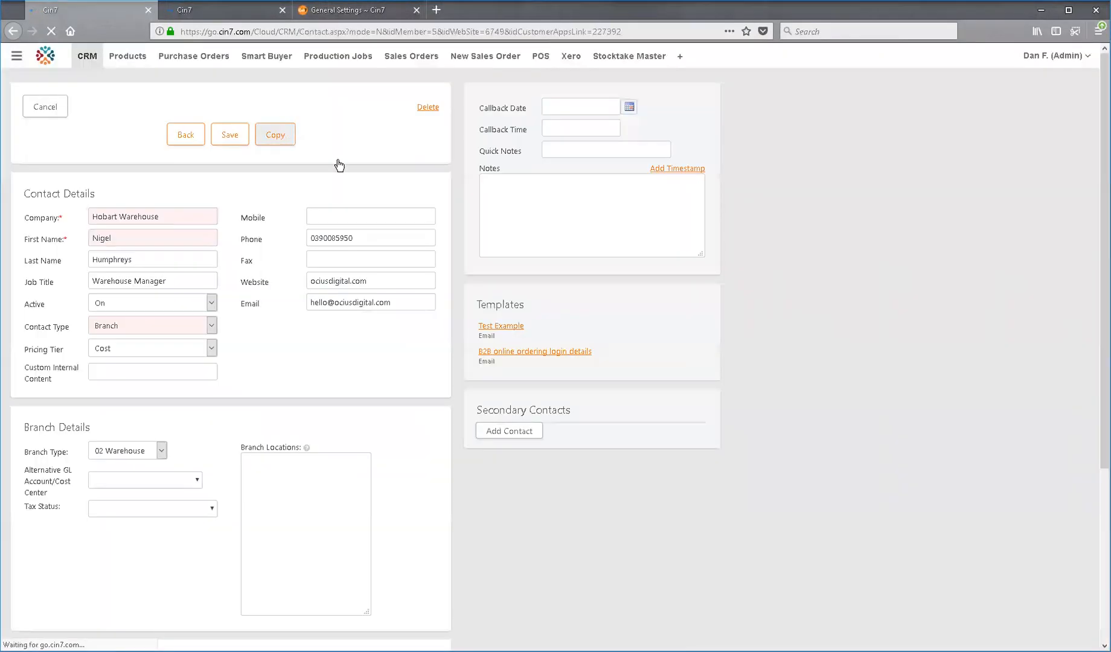
scroll(340, 166, "down", 1)
scroll(340, 166, "down", 1)
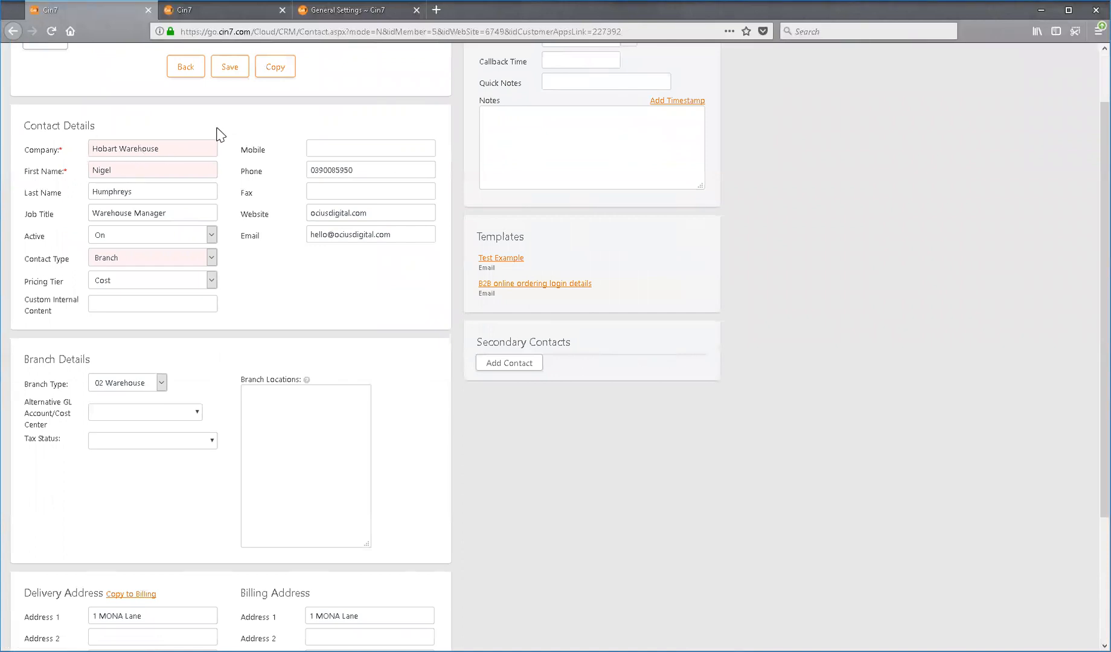
scroll(206, 154, "down", 3)
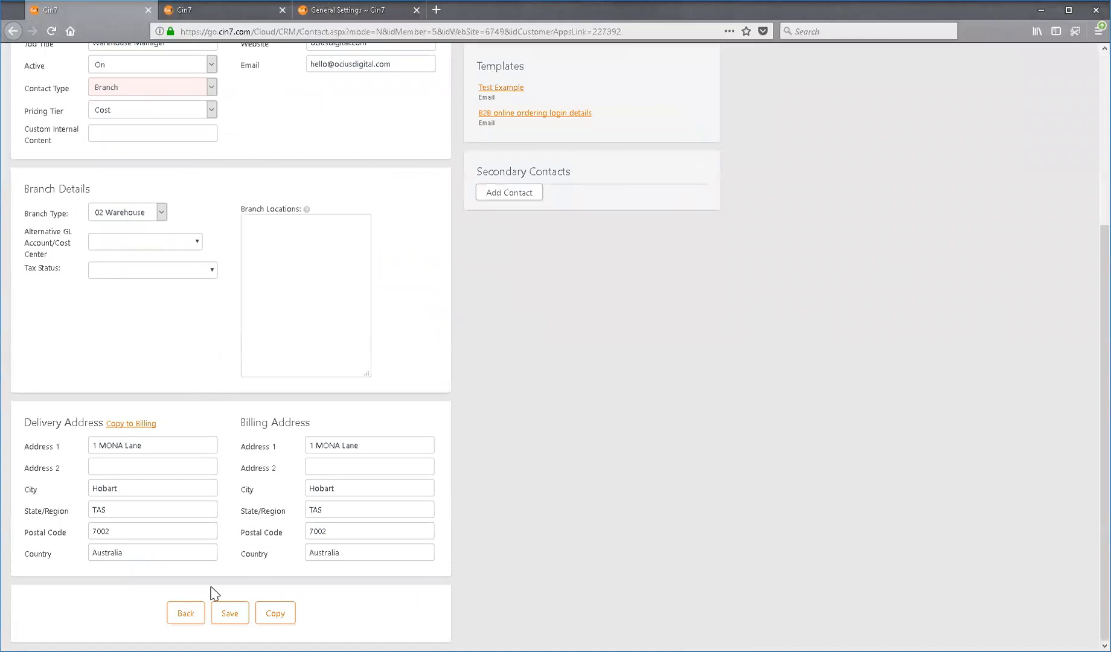
scroll(386, 471, "up", 2)
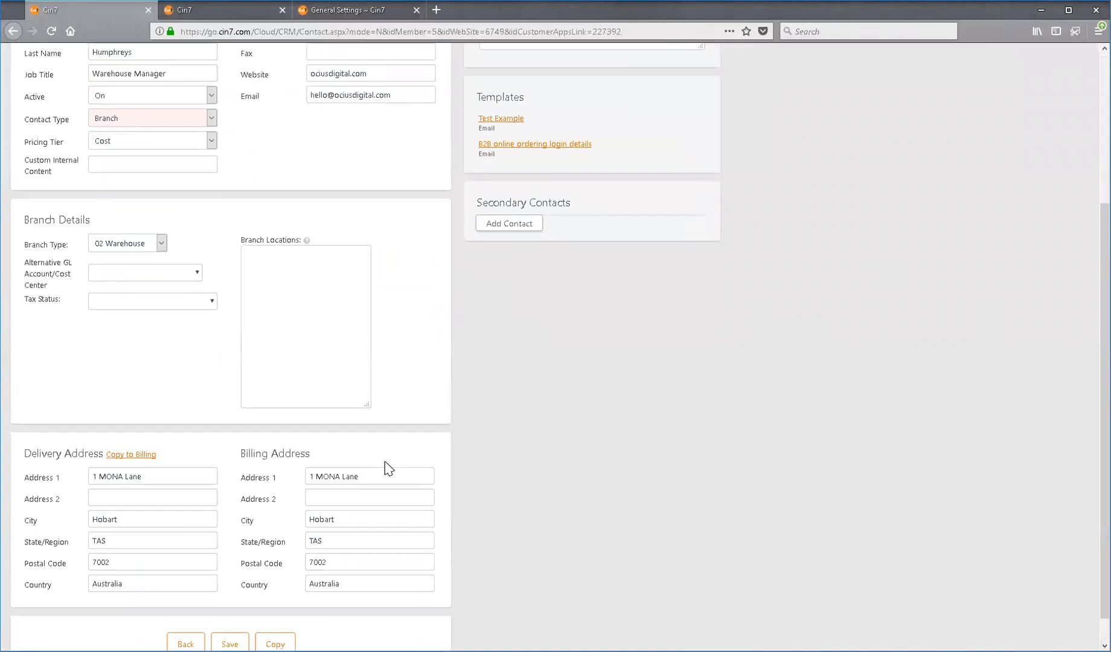
Examine the Melbourne Warehouse record's contact details, branch locations list and delivery and billing addresses.
left_click(228, 11)
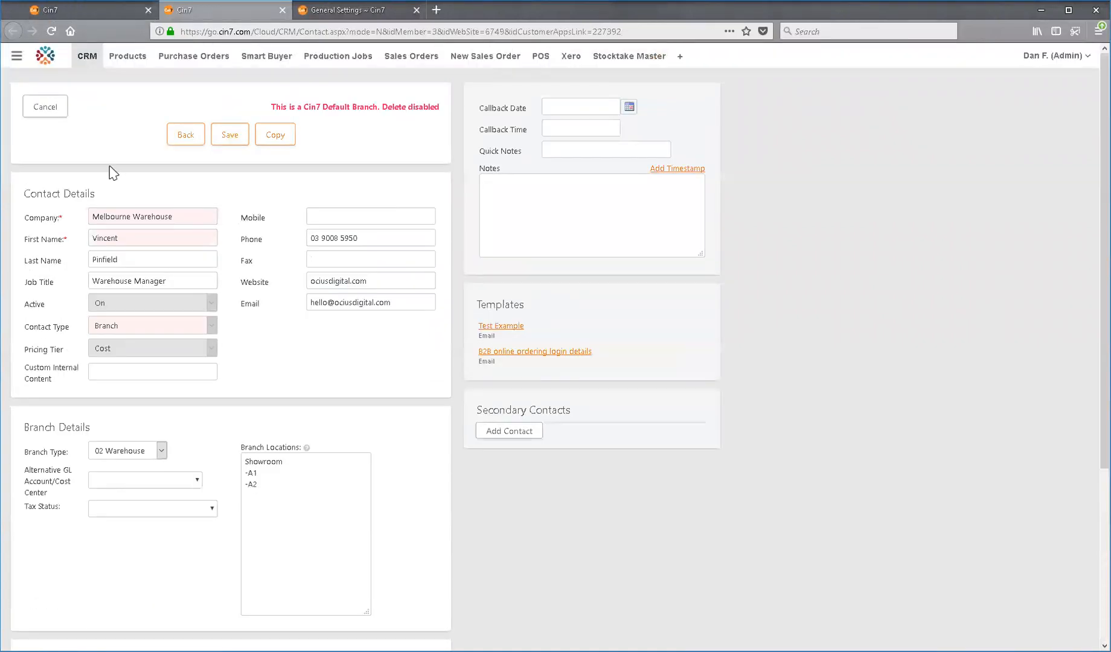
scroll(230, 276, "down", 3)
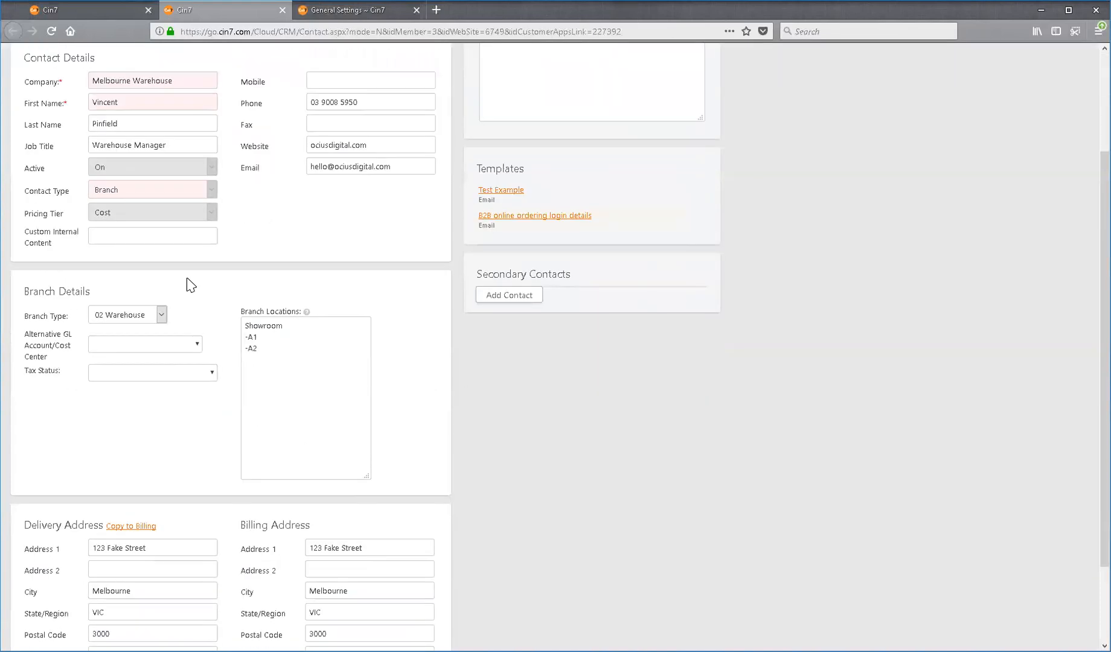
scroll(181, 437, "down", 2)
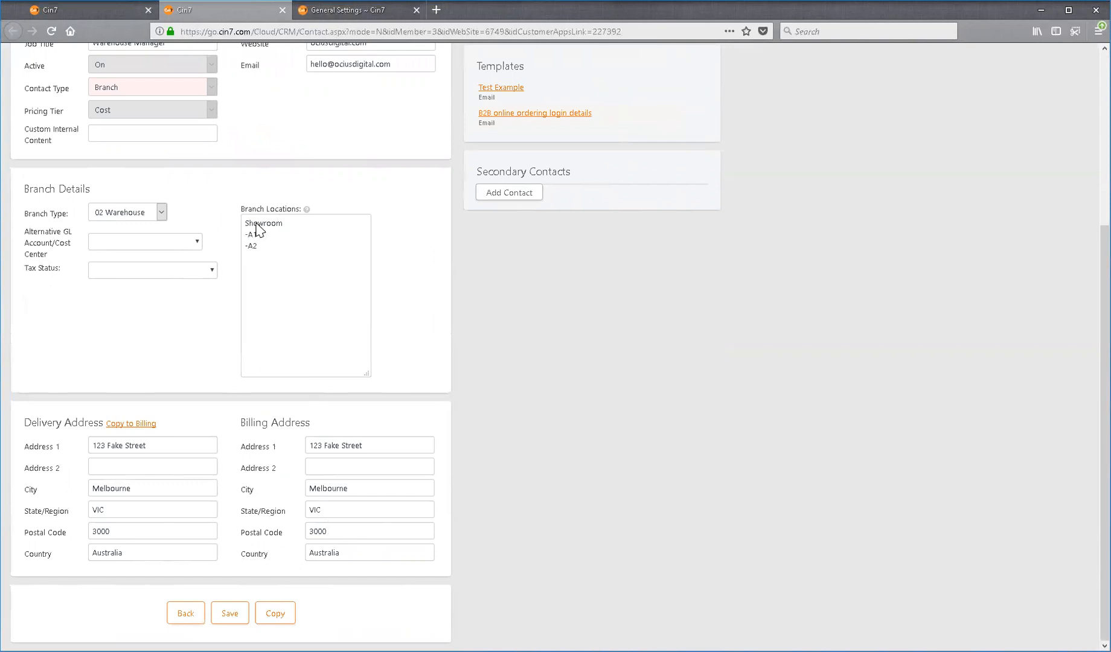
left_click_drag(245, 223, 284, 222)
left_click(284, 224)
left_click(260, 249)
left_click_drag(245, 223, 284, 225)
left_click(288, 226)
scroll(205, 257, "up", 2)
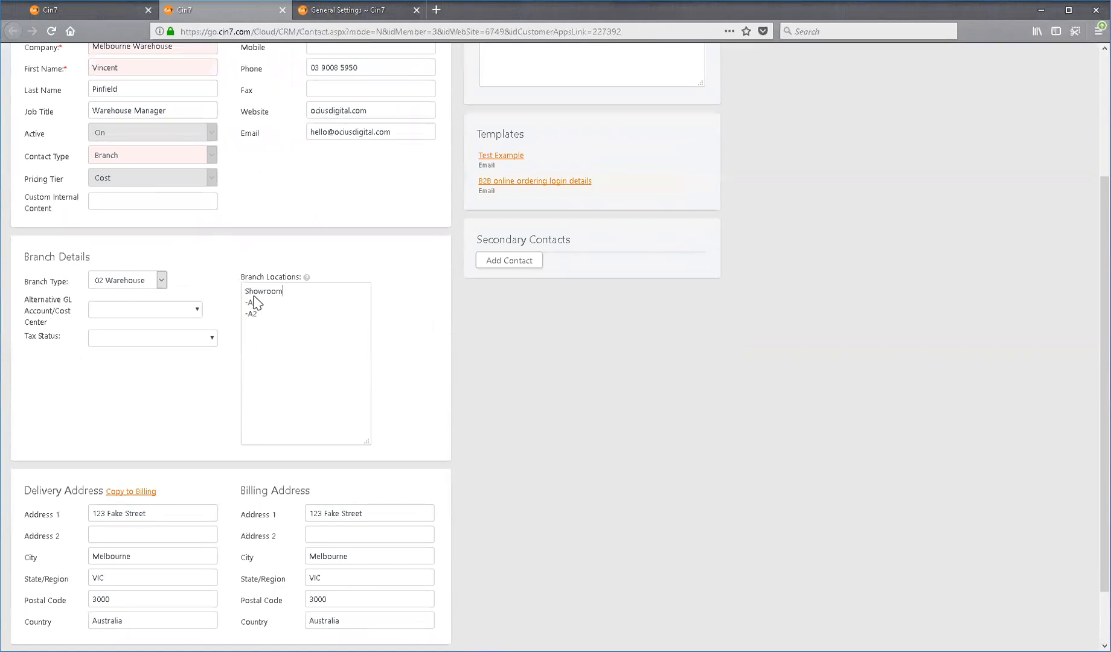
scroll(452, 377, "up", 4)
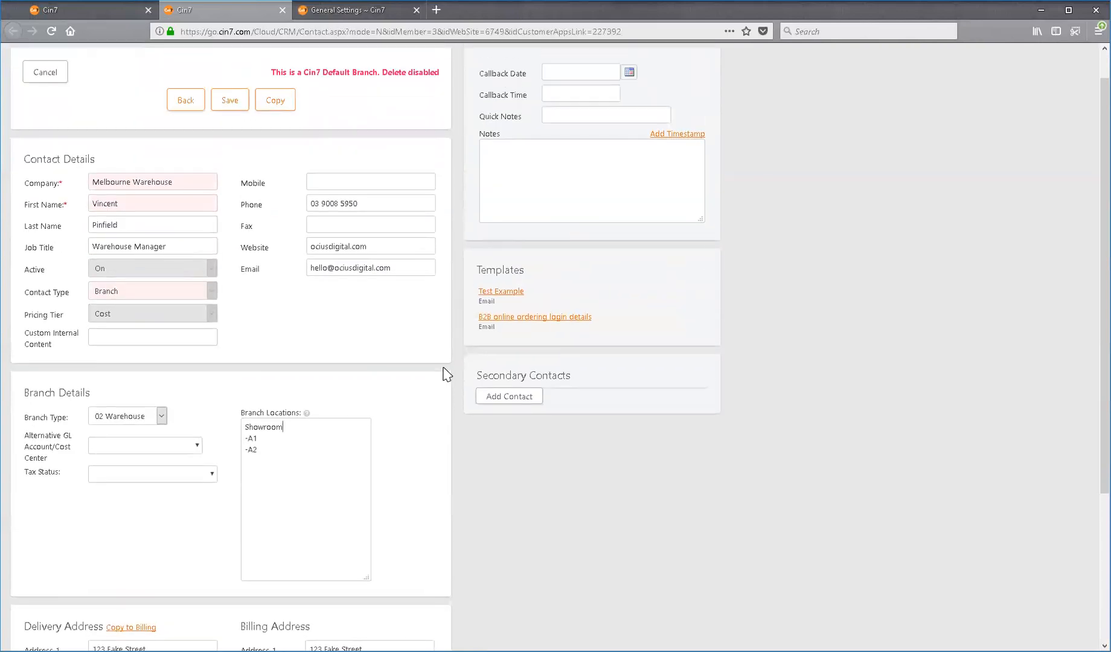
scroll(445, 374, "down", 5)
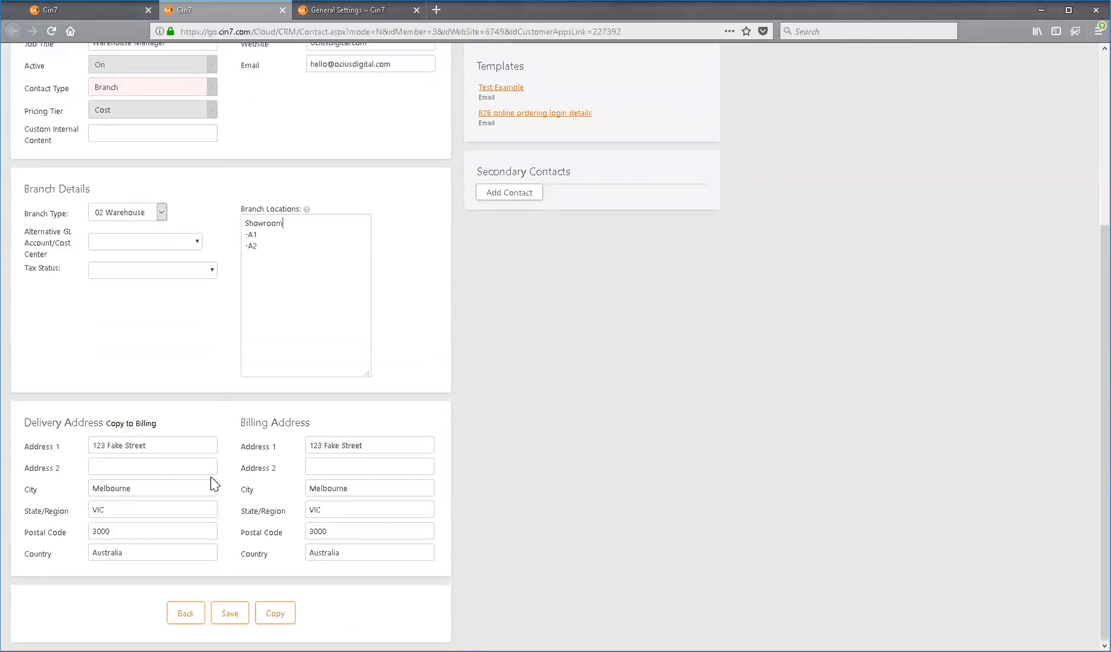
scroll(404, 478, "up", 5)
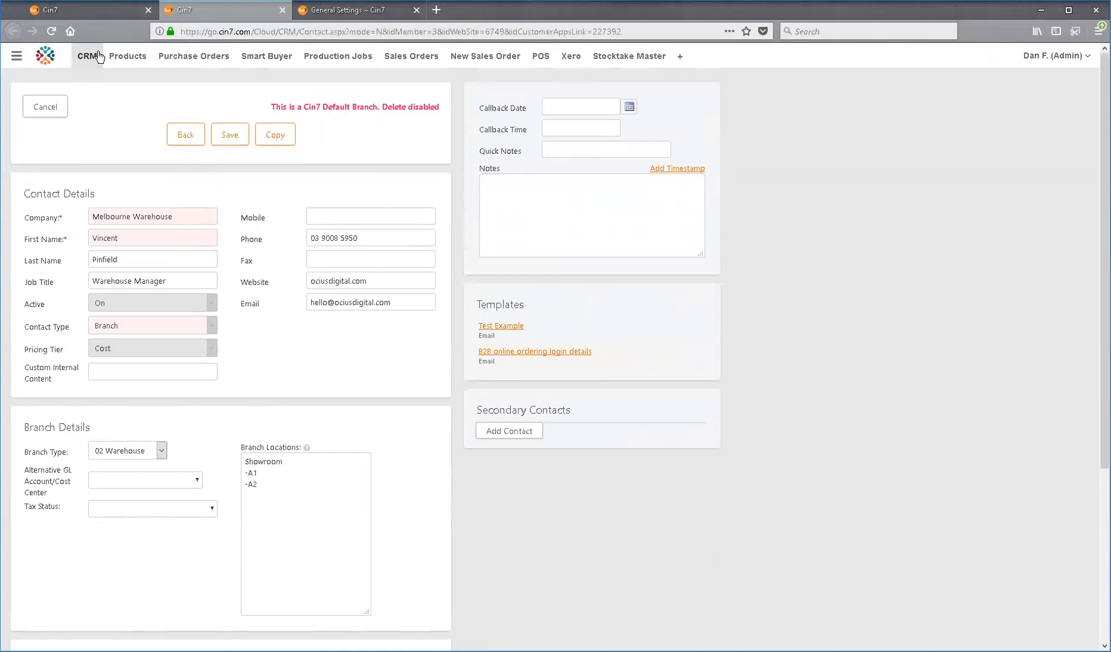
Open a blank form for creating a new branch from the account settings.
left_click(1048, 57)
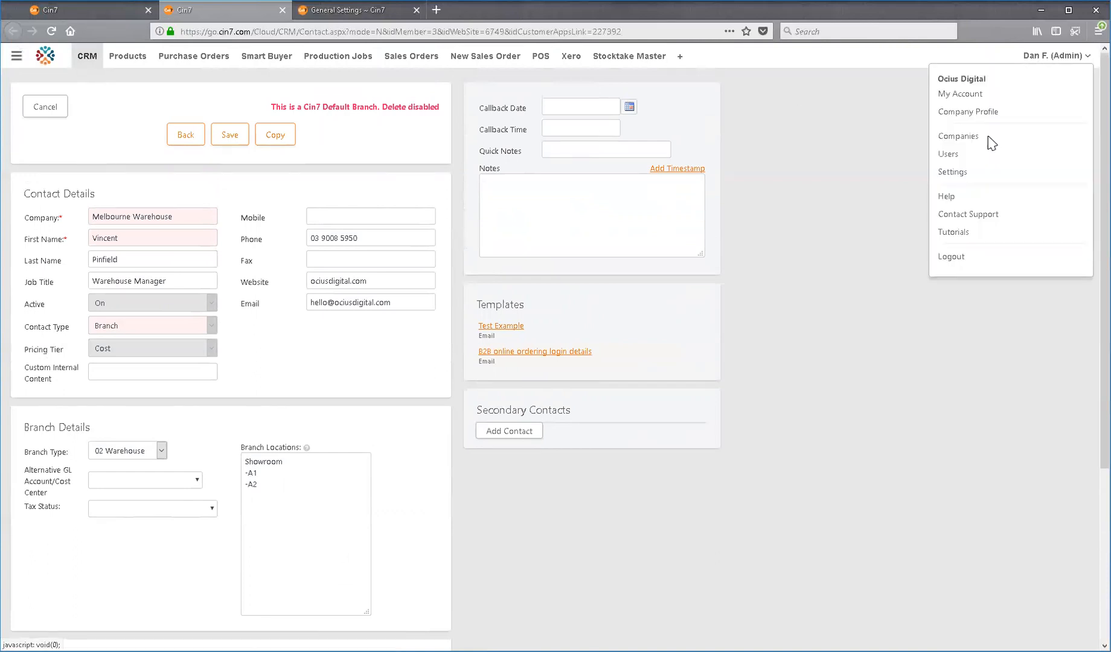
left_click(961, 172)
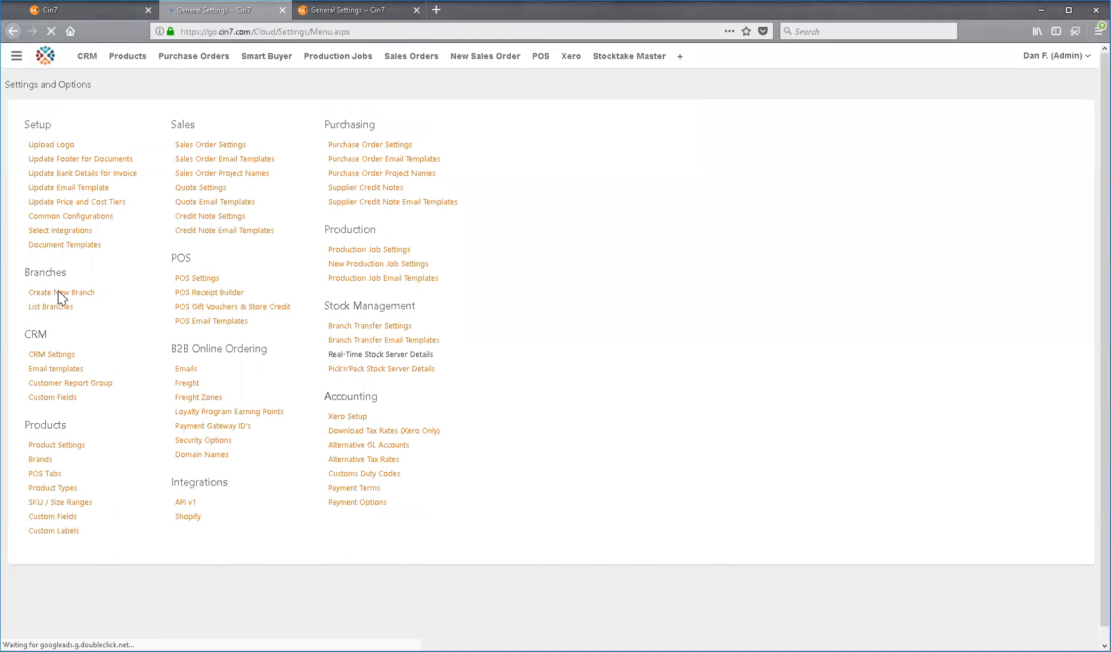
left_click(60, 293)
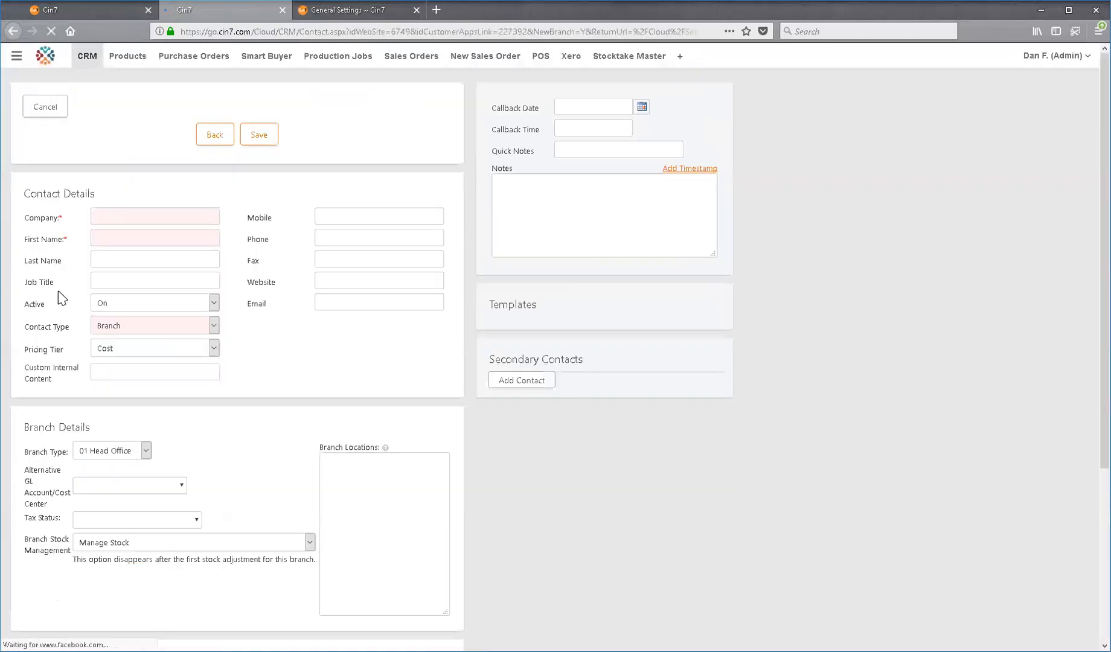
Enter Brisbane Warehouse as the company, fill in the contact's first and last name, and keep the contact type as Branch.
scroll(67, 290, "down", 2)
scroll(67, 293, "down", 4)
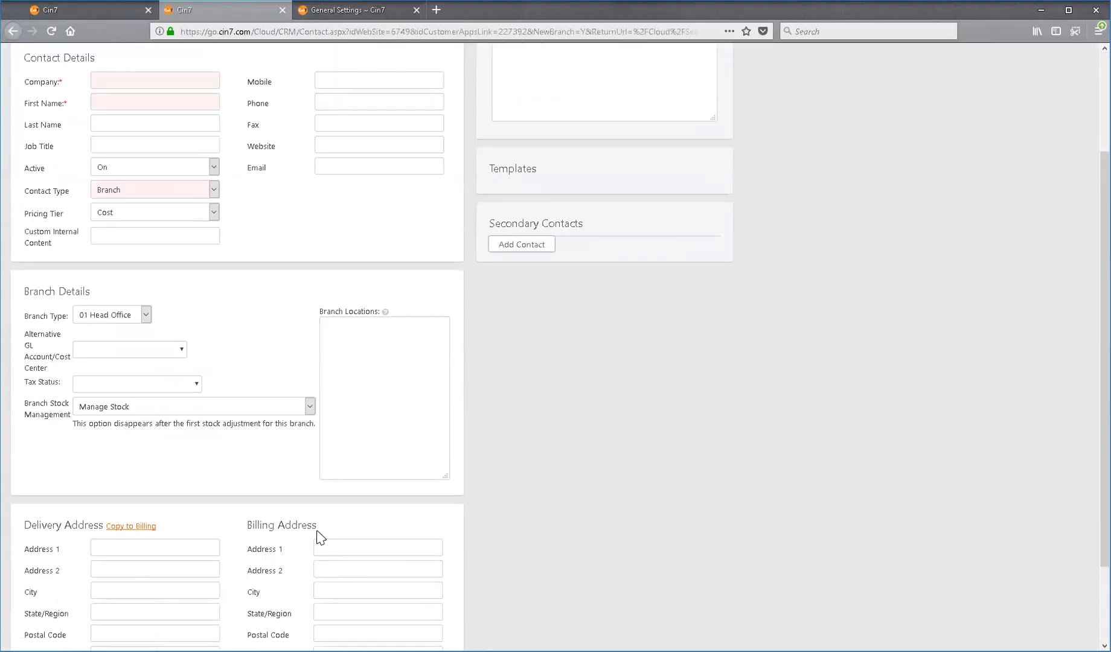
scroll(268, 281, "up", 2)
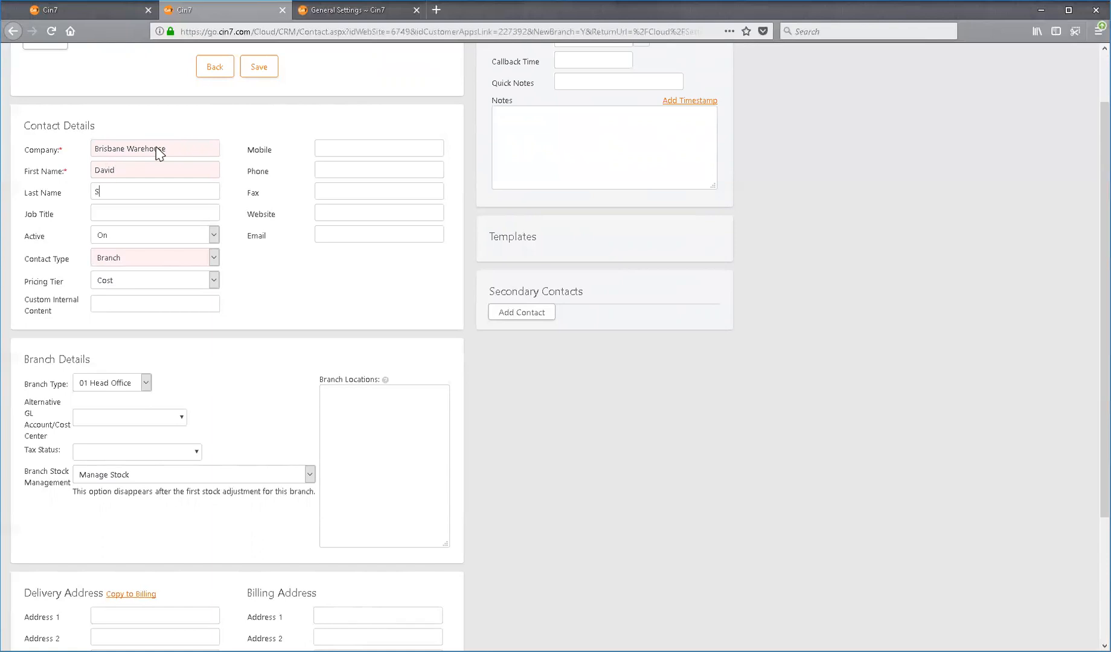
left_click(182, 259)
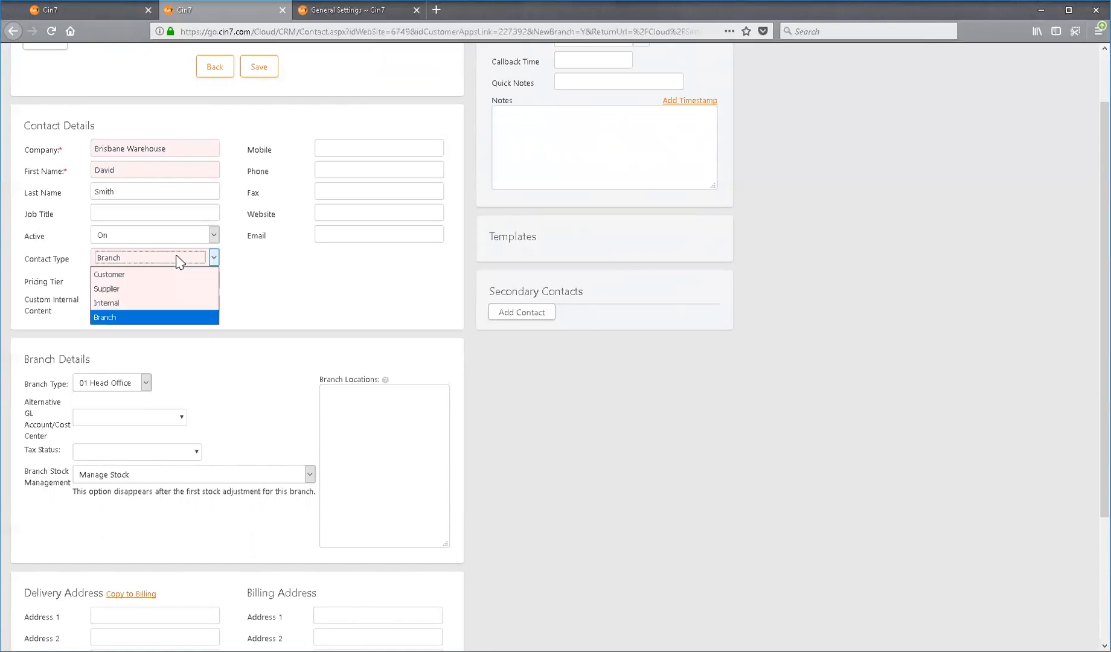
left_click(190, 260)
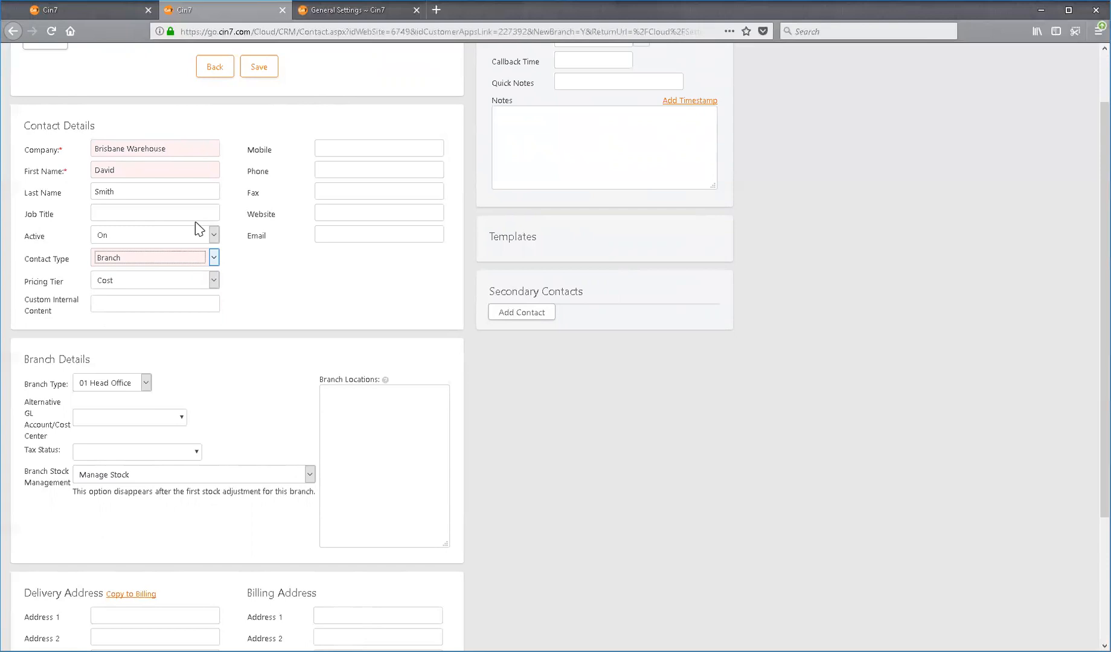
left_click(273, 276)
Set the branch type to 02 Warehouse and keep the branch stock management option as Manage Stock.
scroll(348, 191, "down", 3)
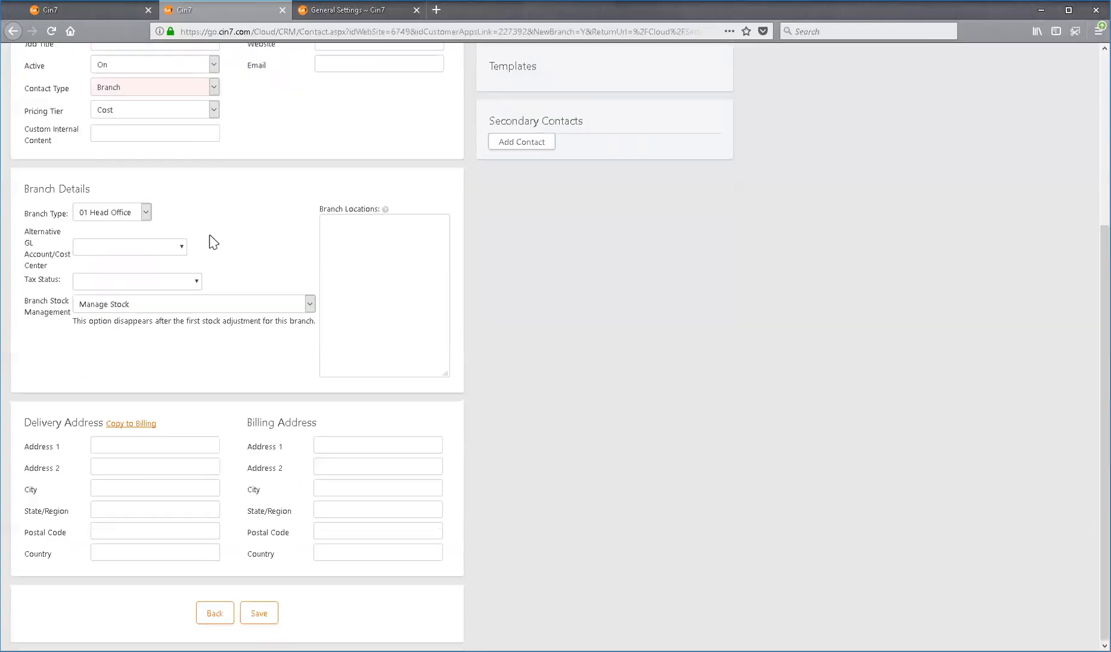
left_click(144, 215)
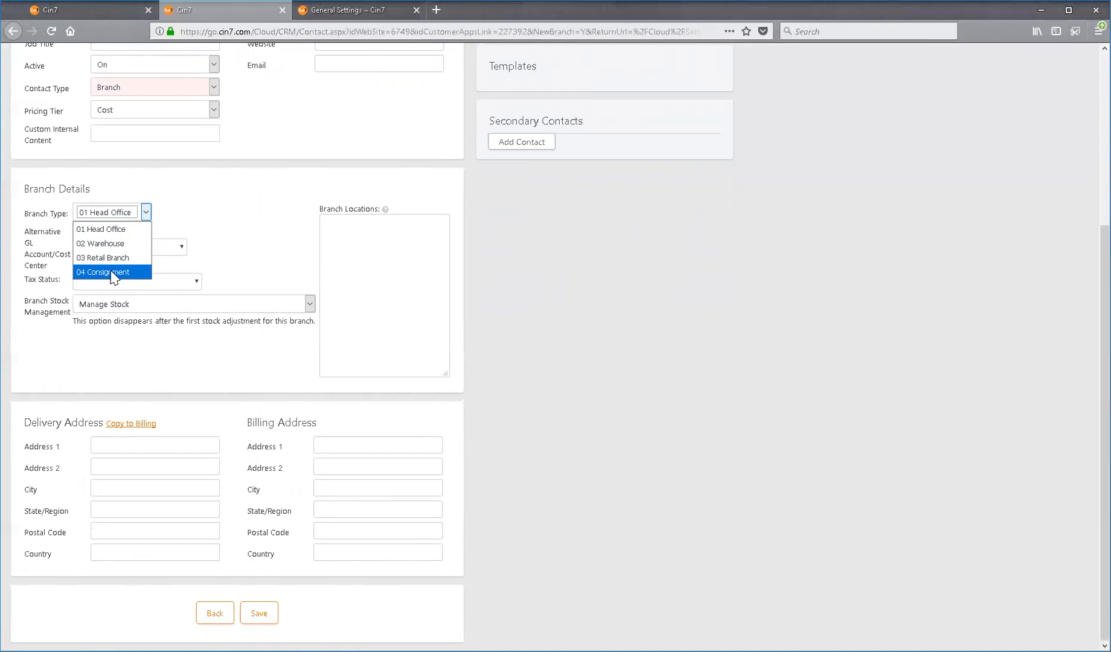
left_click(115, 244)
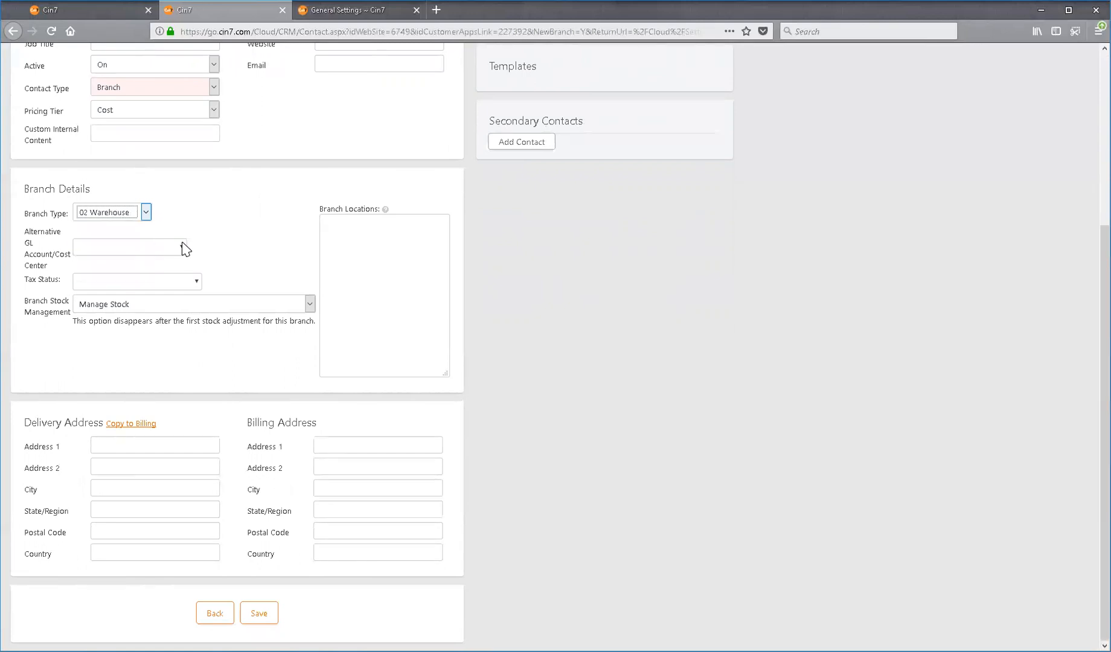
left_click(211, 305)
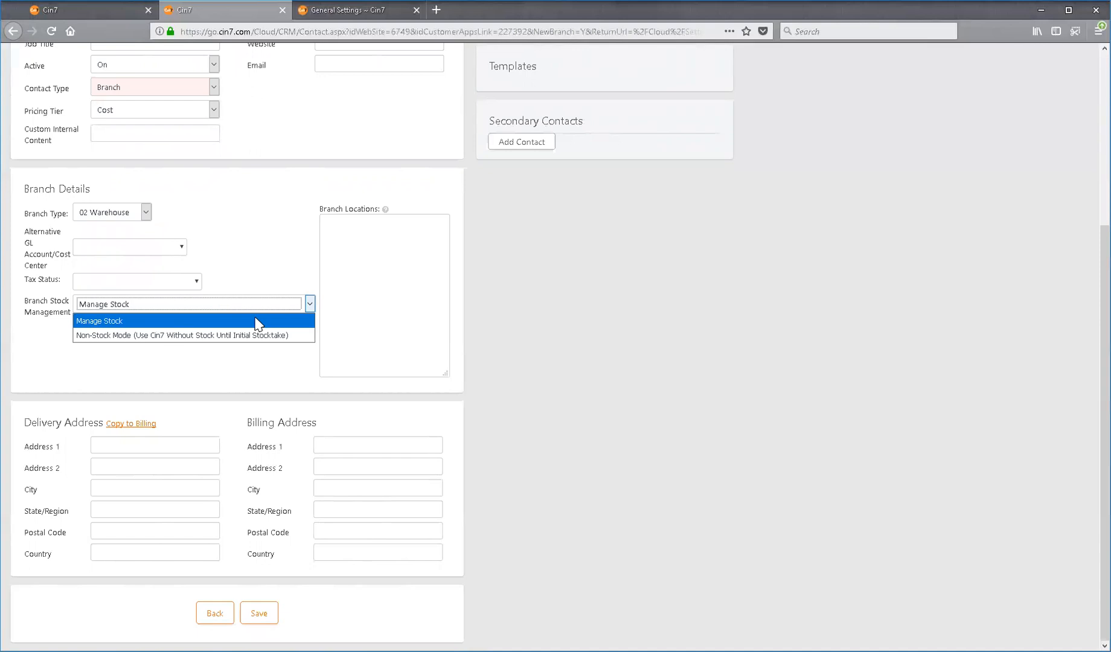
left_click(250, 266)
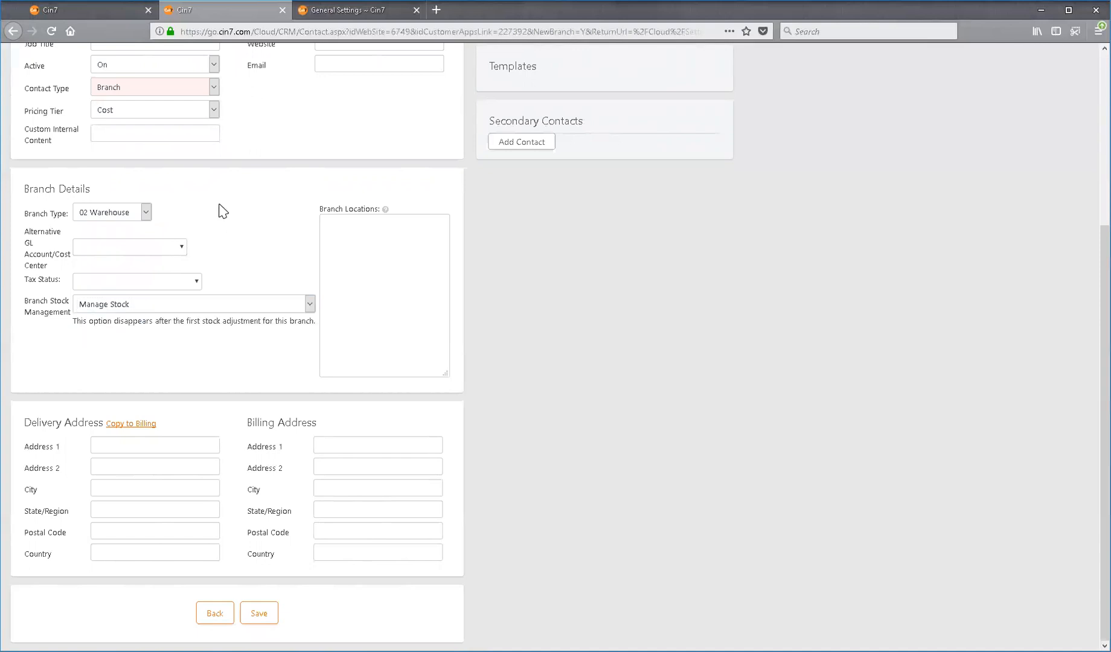
Fill in the branch's delivery address, copy it to the billing address, and save the new branch.
left_click(140, 440)
type("ralia")
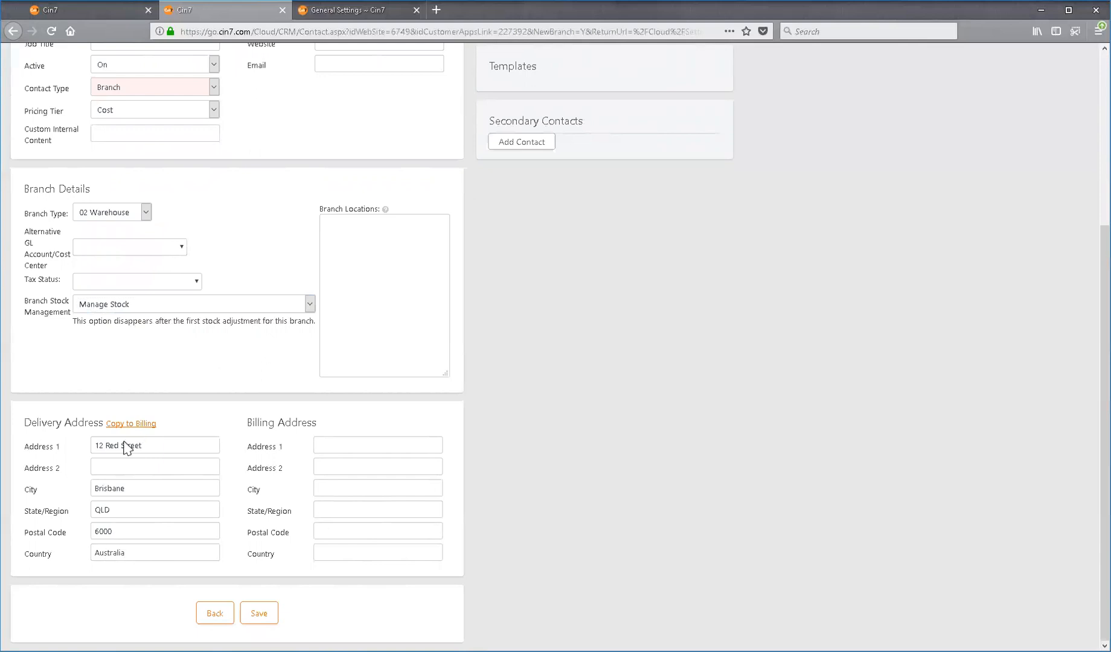
left_click(131, 423)
left_click(259, 613)
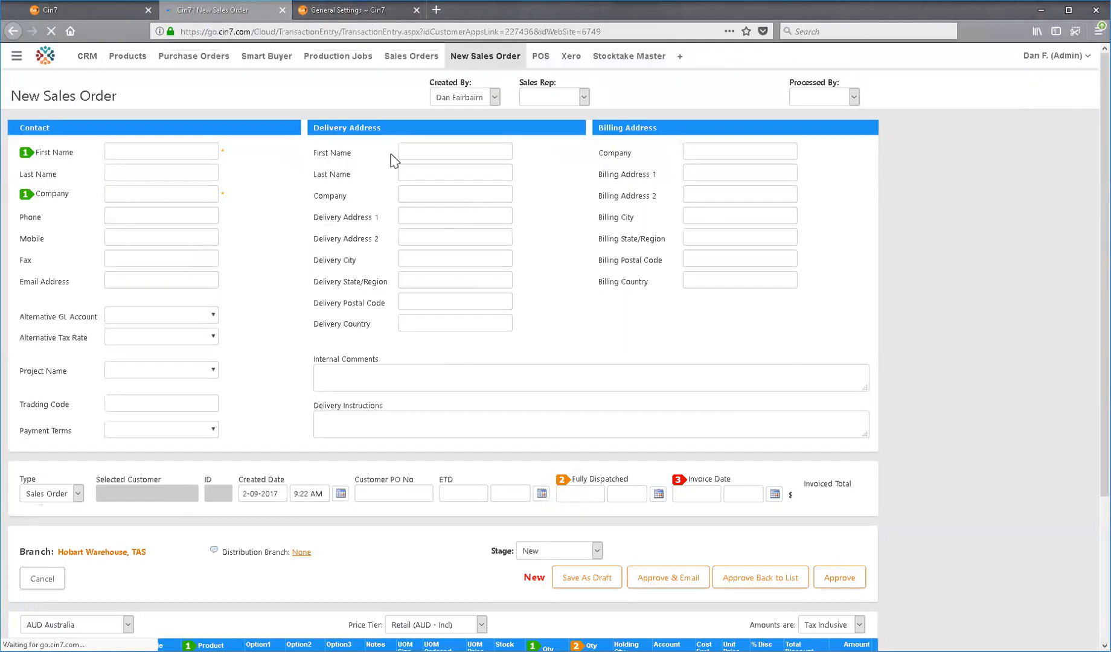
Check which branches a new sales order can be assigned to and look over the order form.
scroll(322, 370, "down", 1)
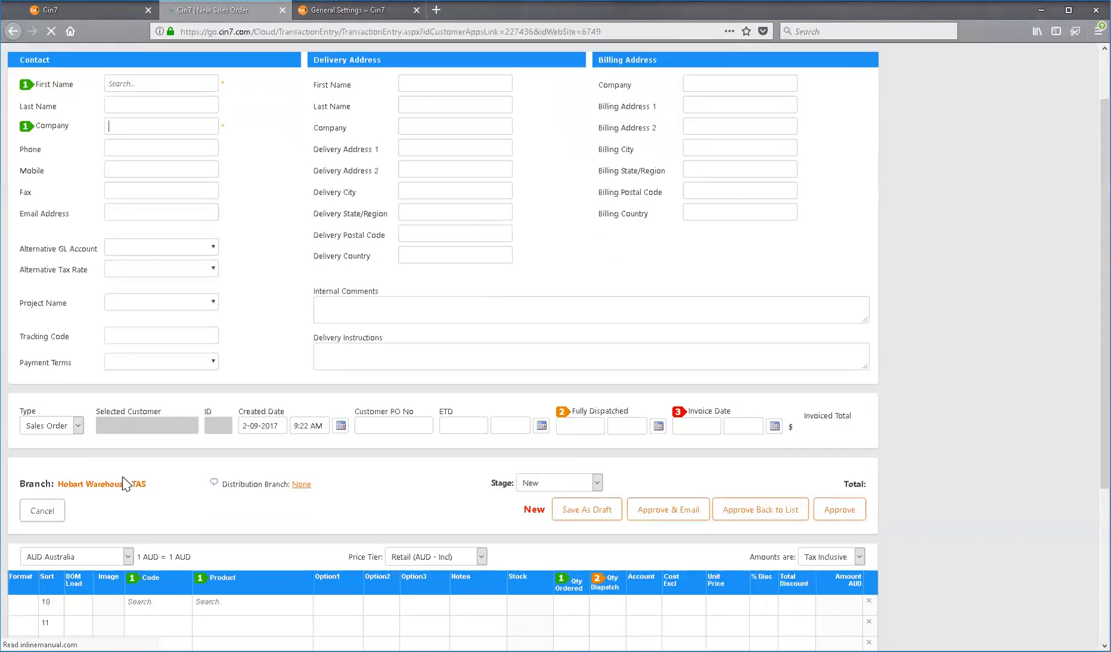
scroll(118, 487, "up", 1)
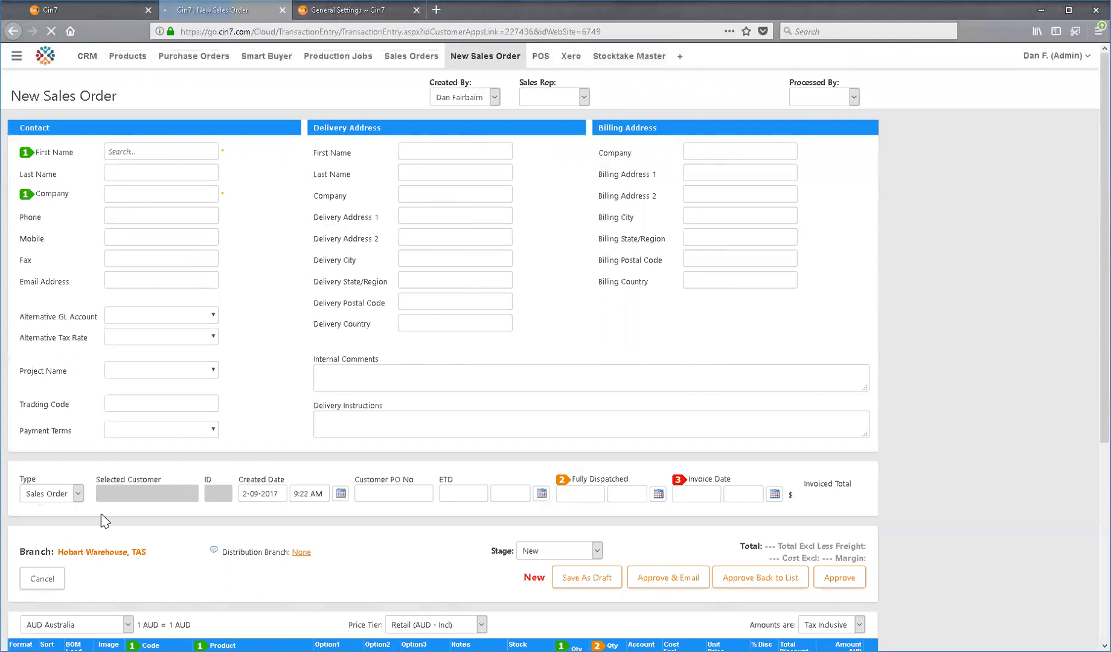
left_click(102, 552)
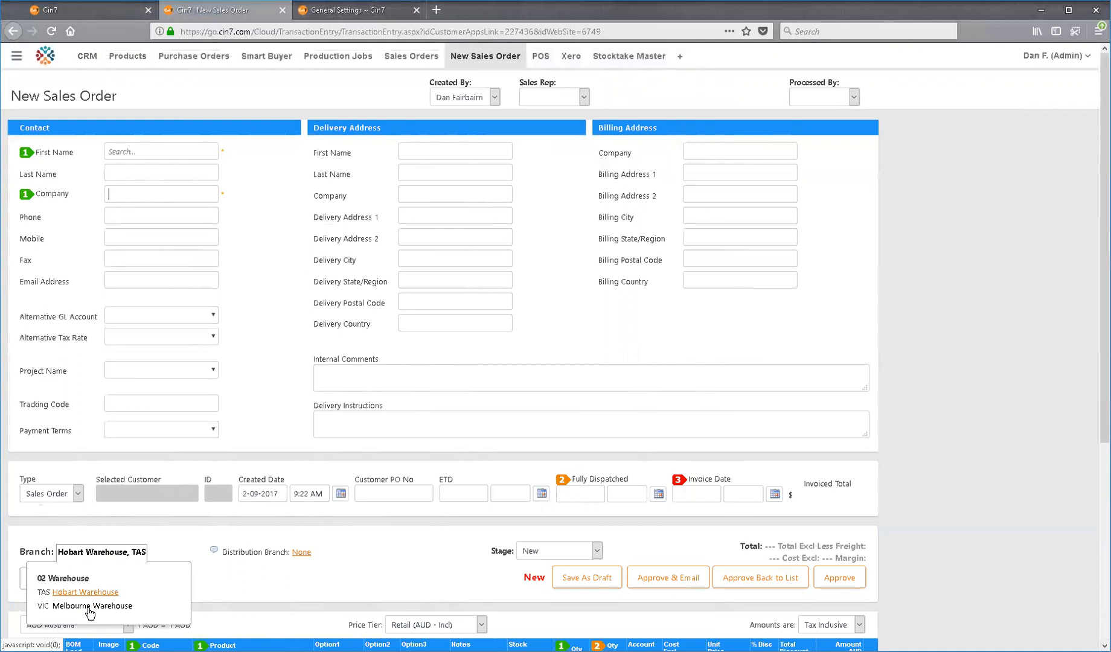
left_click(297, 589)
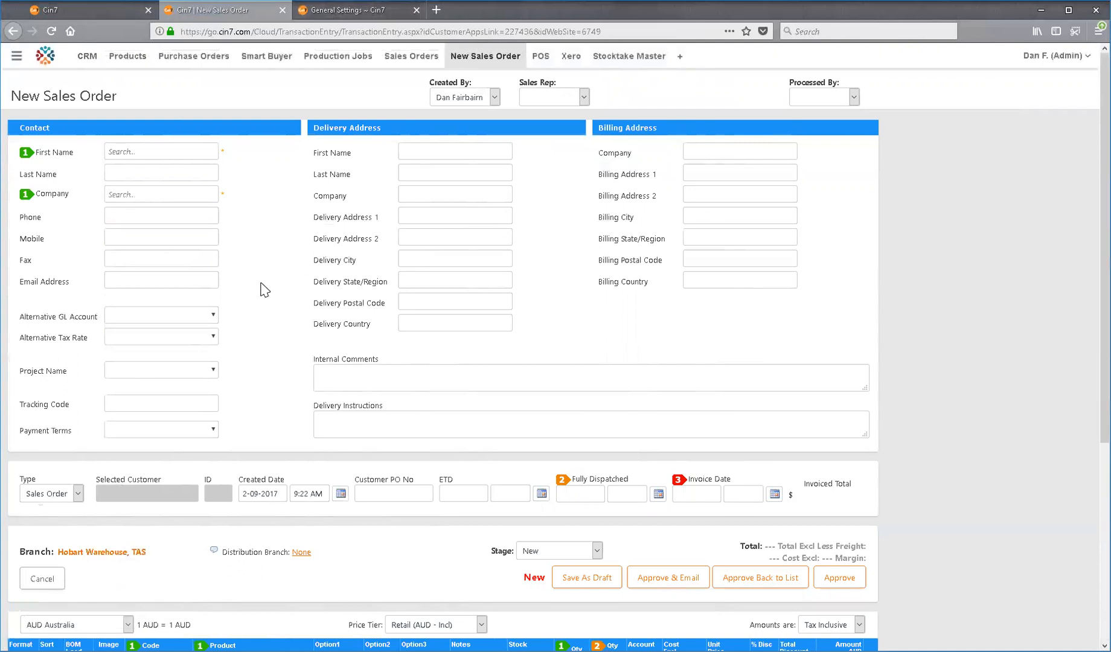
scroll(347, 116, "down", 3)
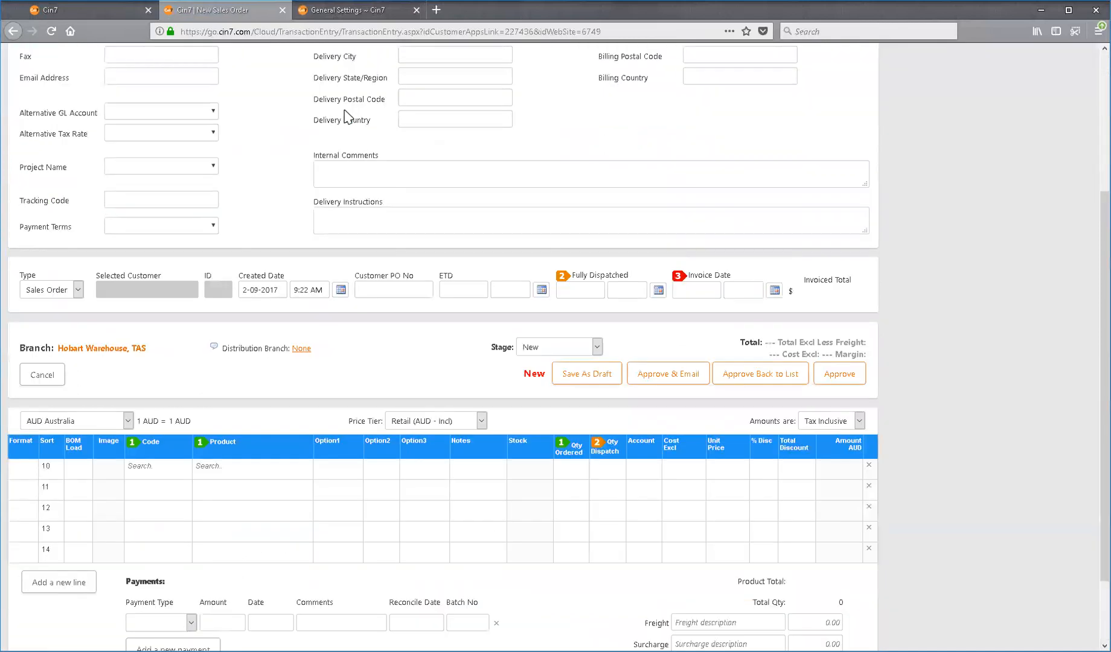
scroll(347, 115, "down", 1)
scroll(350, 90, "up", 3)
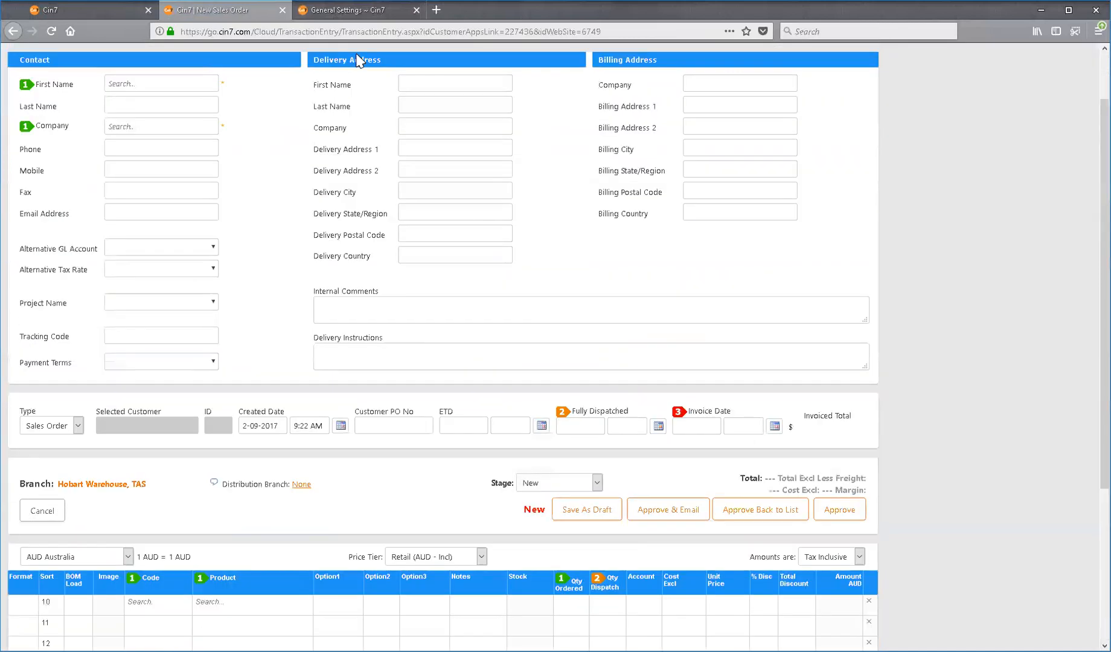